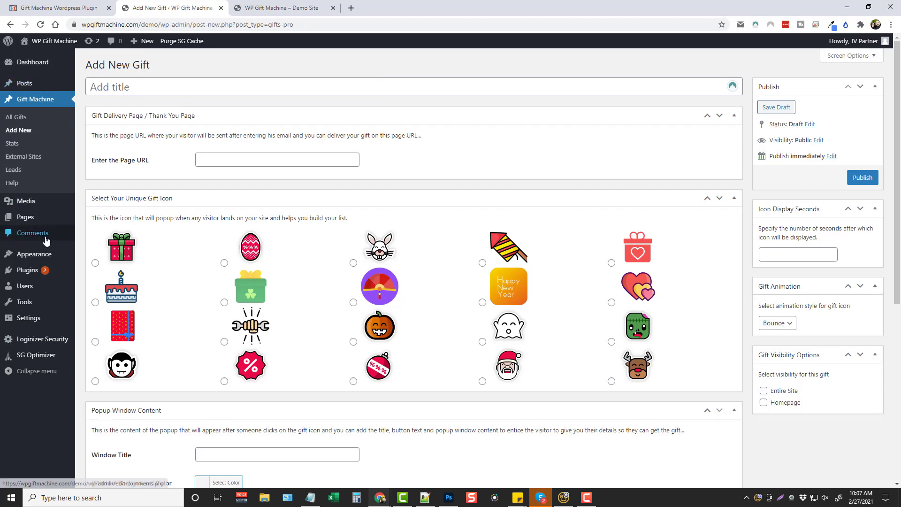
# View the demo site's front page, scroll its posts, and reload twice to see the gift icon move.
pyautogui.click(280, 12)
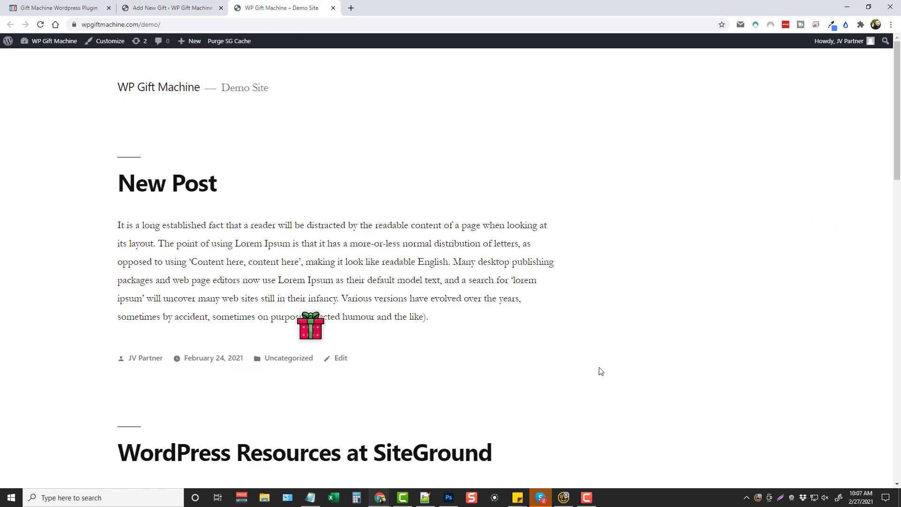
pyautogui.scroll(-3, 601, 371)
pyautogui.scroll(3, 598, 369)
pyautogui.scroll(-2, 493, 354)
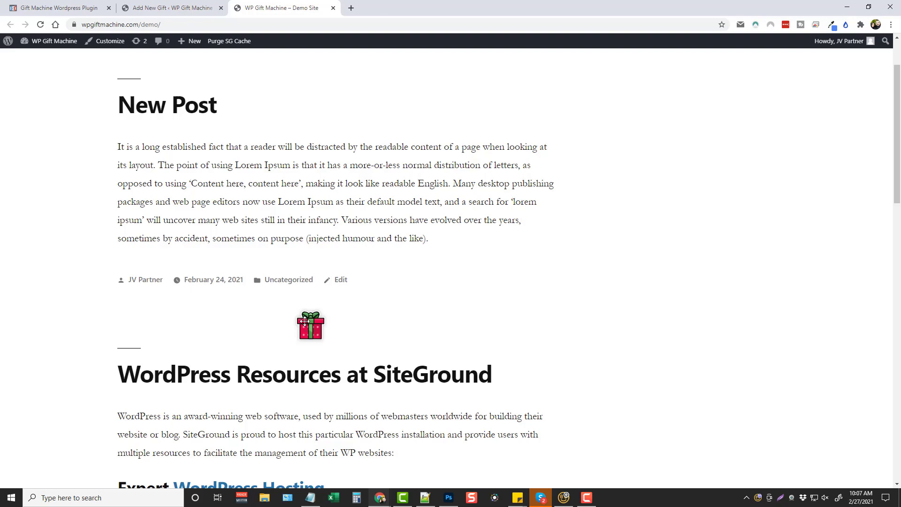
pyautogui.scroll(-14, 304, 321)
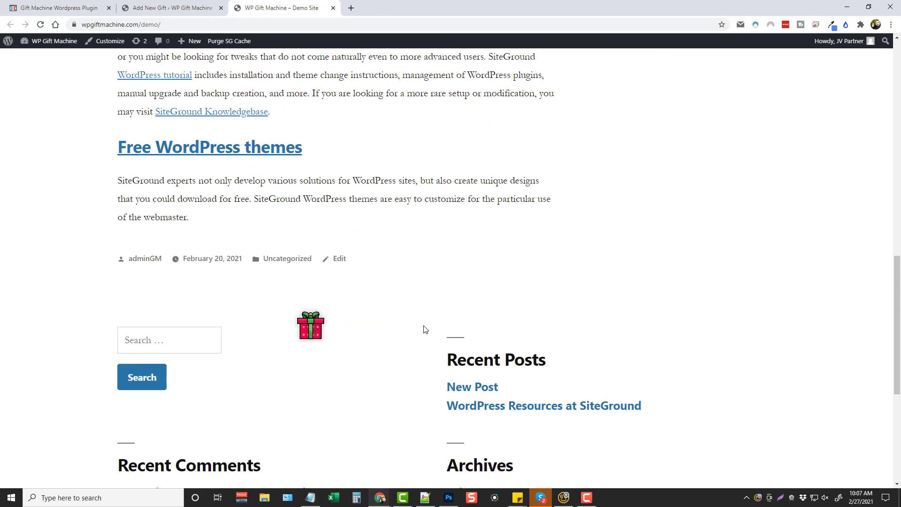
pyautogui.scroll(16, 425, 329)
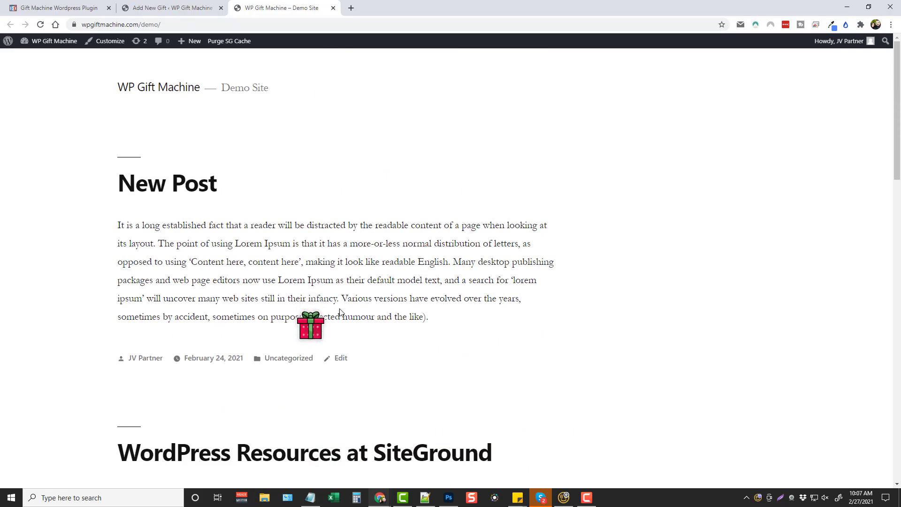
pyautogui.click(40, 25)
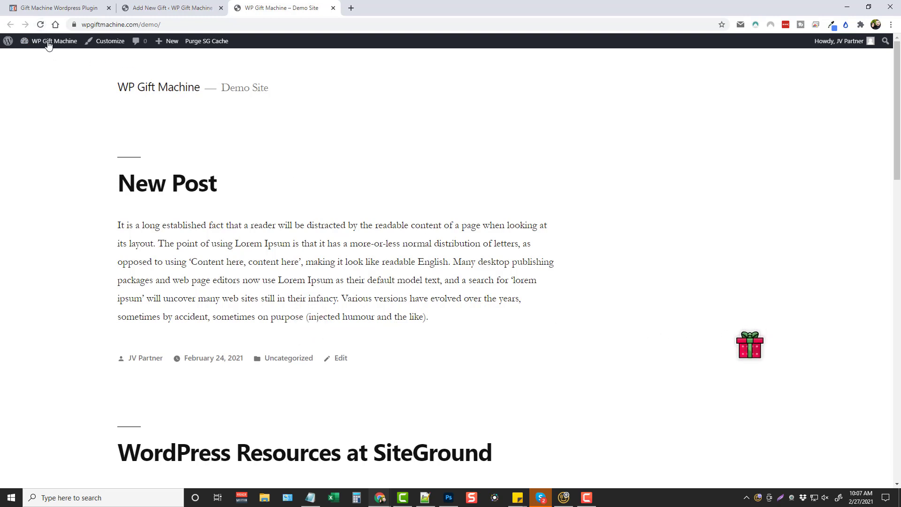
pyautogui.click(41, 28)
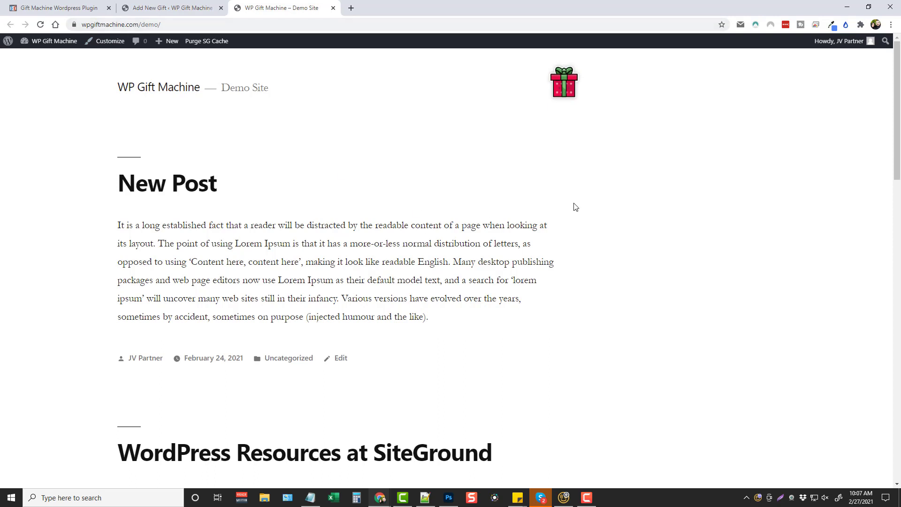
# Open the secret-gift popup from the gift icon, try its Name and Email fields, then close it.
pyautogui.click(562, 90)
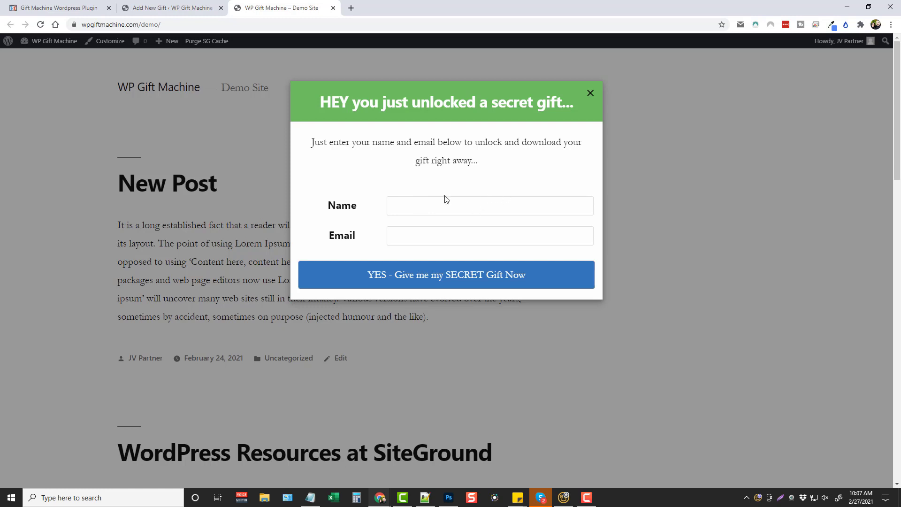
pyautogui.click(416, 206)
pyautogui.click(417, 237)
pyautogui.click(590, 93)
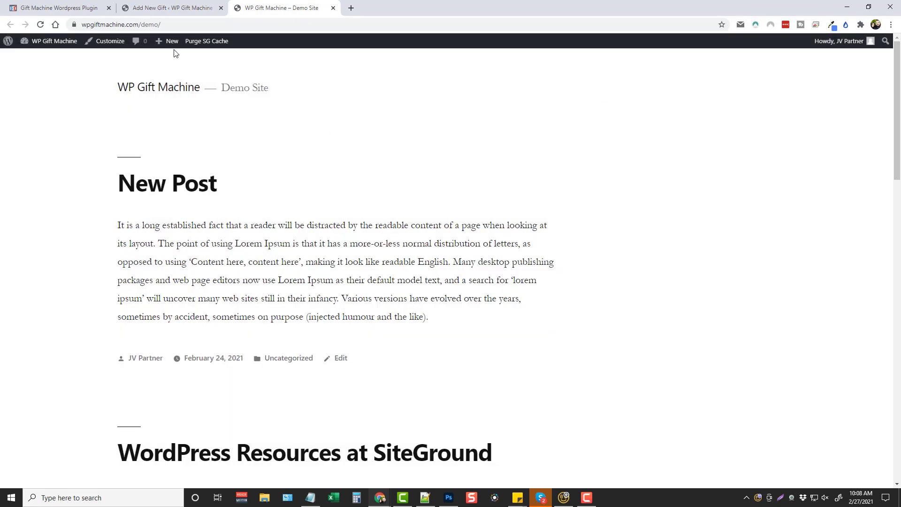
# Return to the Add New Gift form and go over its empty title and page URL fields.
pyautogui.click(171, 8)
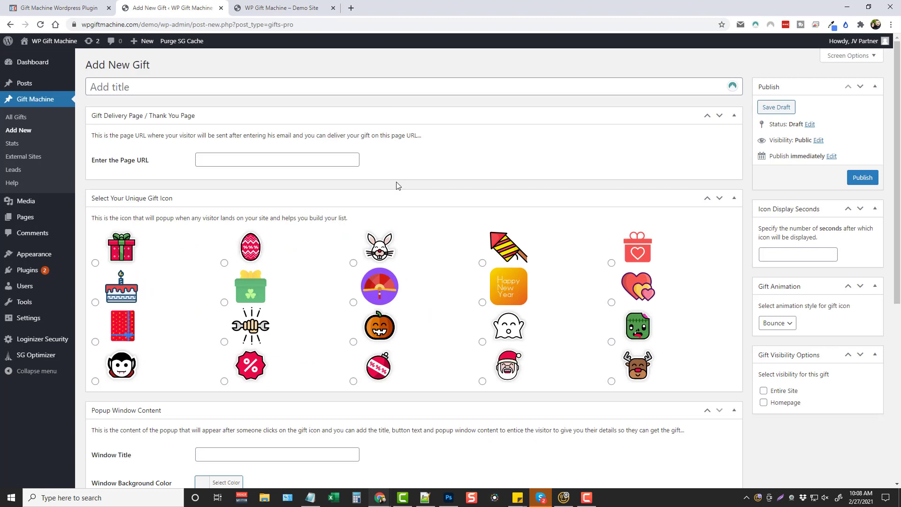
pyautogui.click(141, 87)
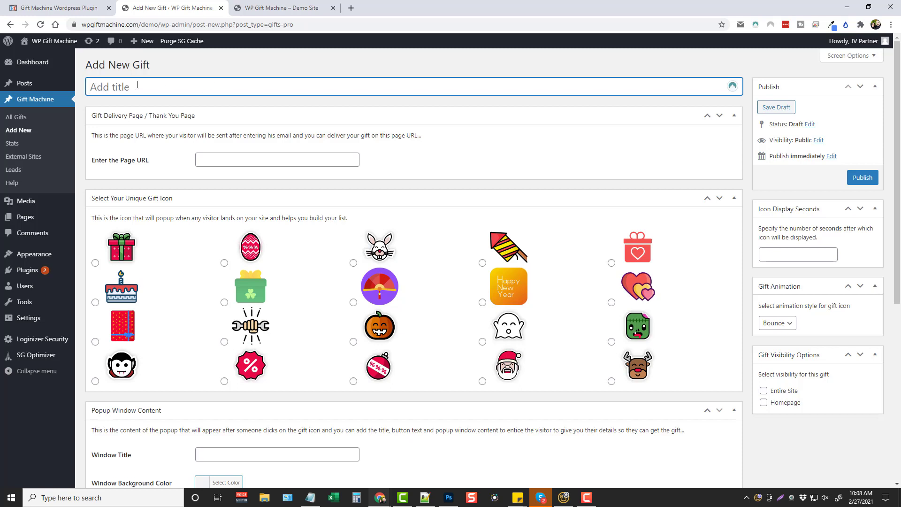
pyautogui.click(200, 160)
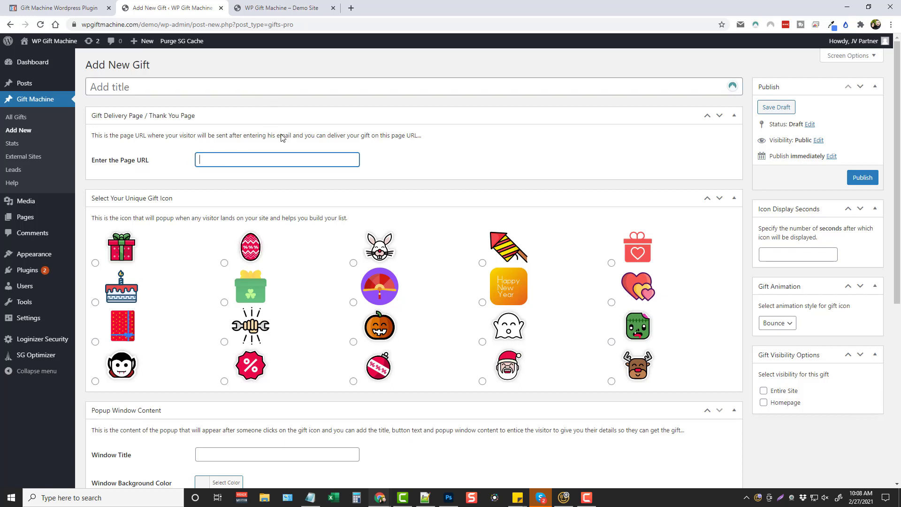
pyautogui.click(280, 8)
pyautogui.click(40, 25)
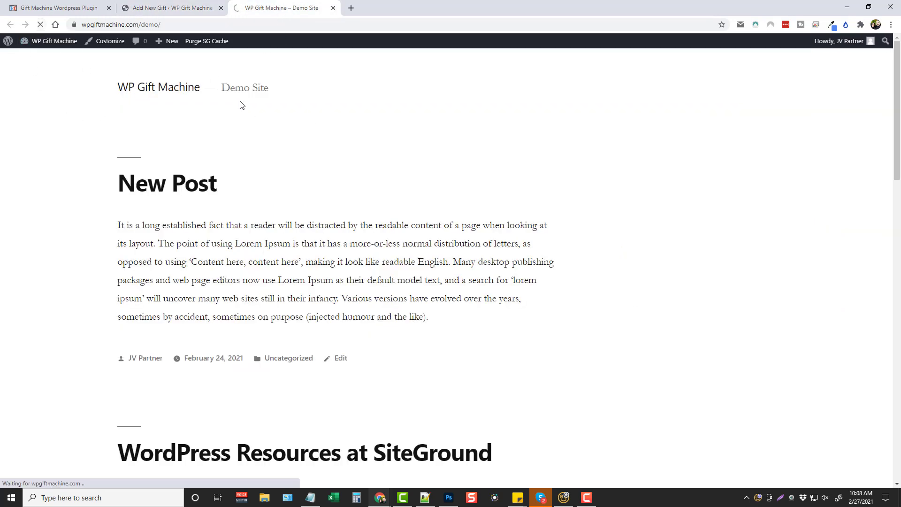
pyautogui.click(584, 433)
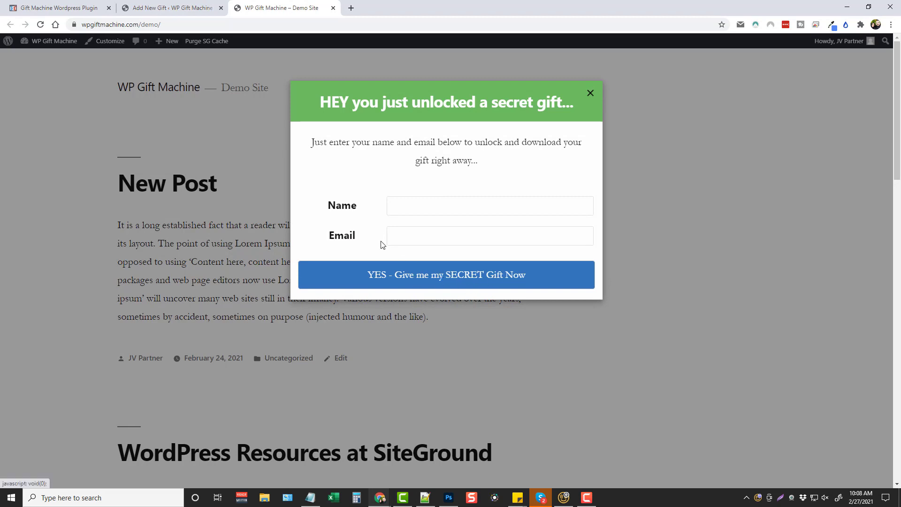
pyautogui.click(171, 8)
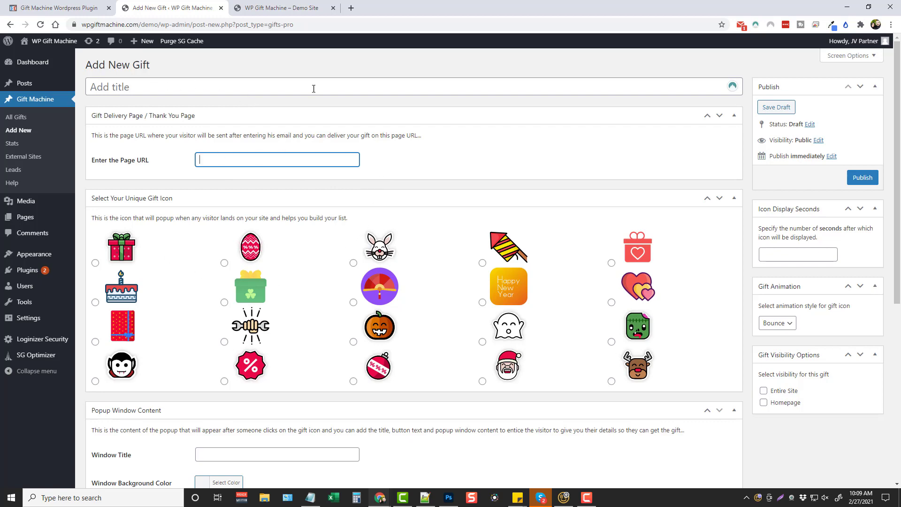
# Compare the Add New Gift form with the demo site, ending on the secret-gift popup.
pyautogui.click(277, 9)
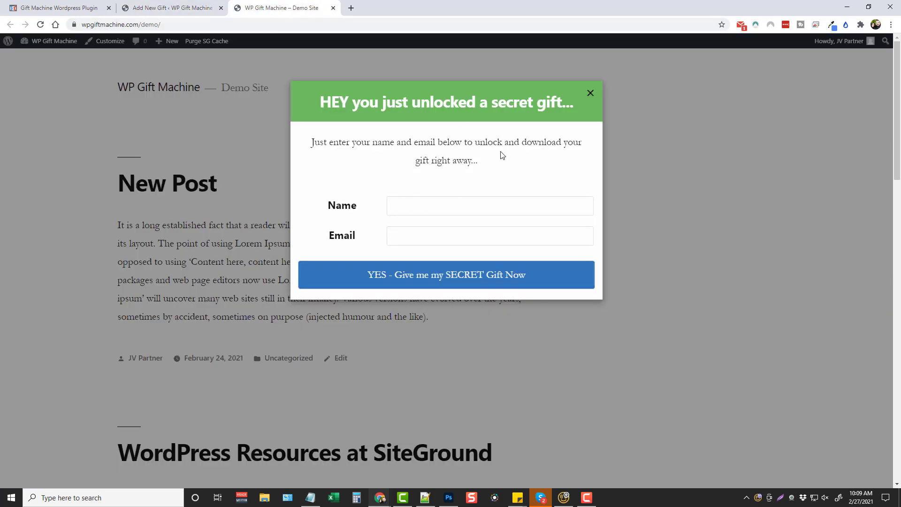
pyautogui.click(185, 9)
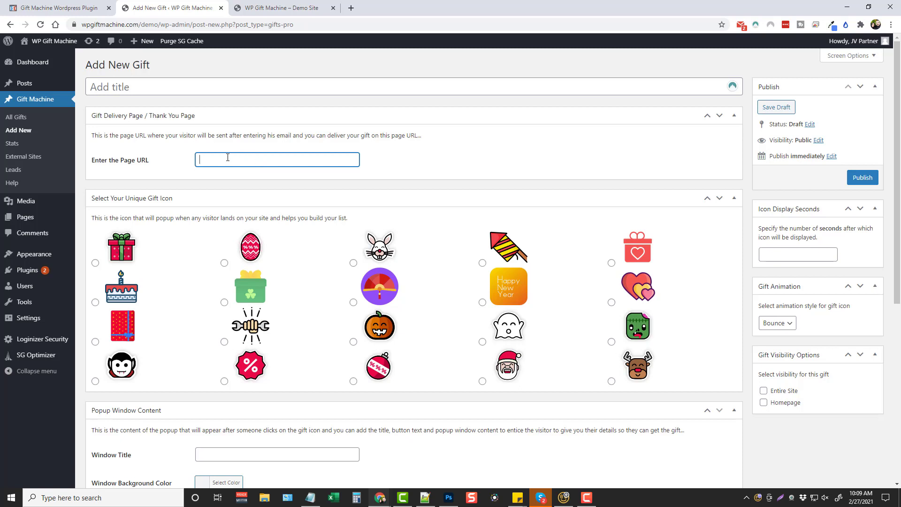
pyautogui.click(282, 8)
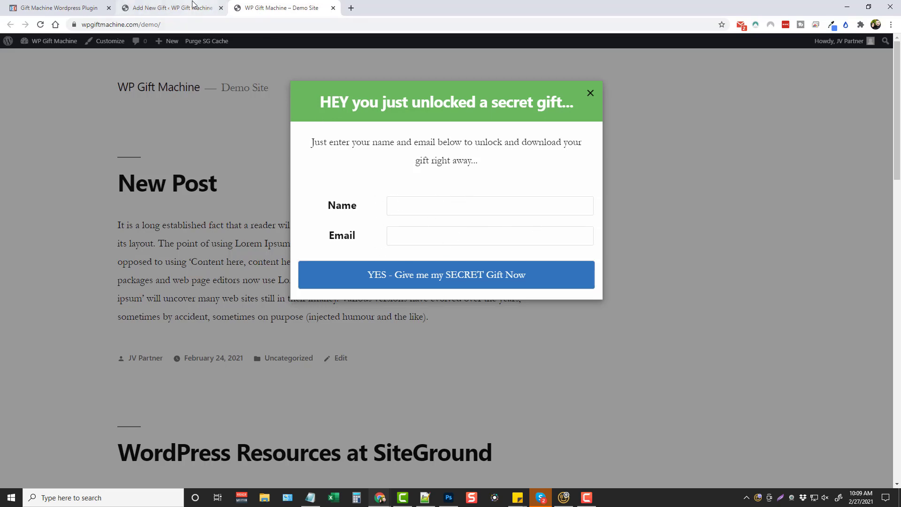
pyautogui.click(208, 10)
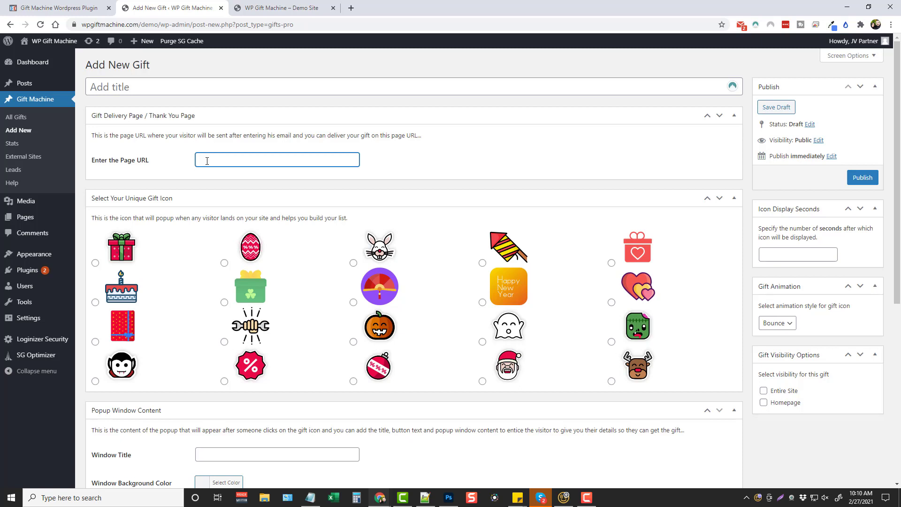
pyautogui.click(292, 8)
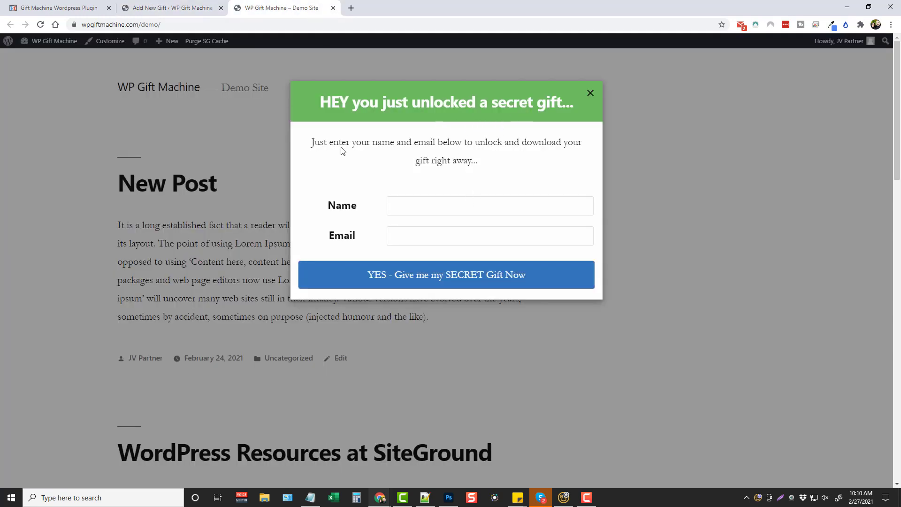
# Go back to the blank Add New Gift form from the demo site.
pyautogui.click(187, 7)
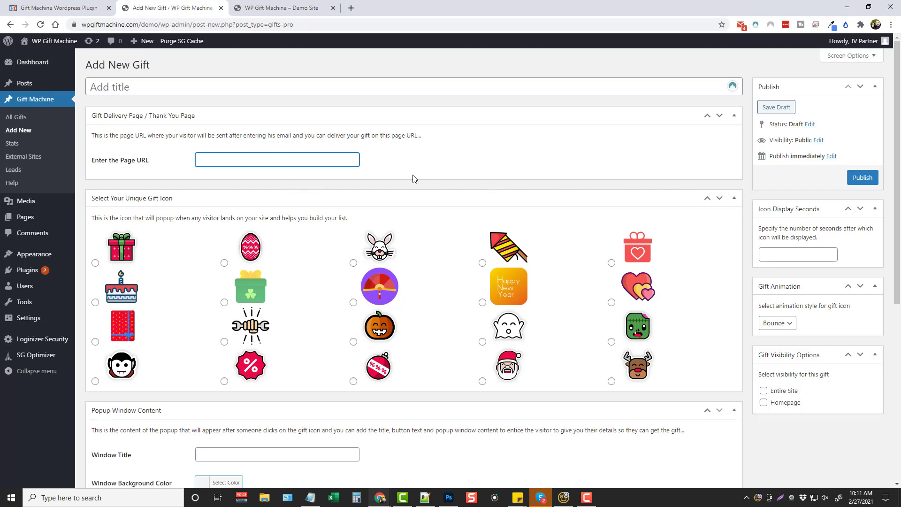
# Pick the first icon, the red wrapped gift box, under Select Your Unique Gift Icon.
pyautogui.scroll(-2, 171, 192)
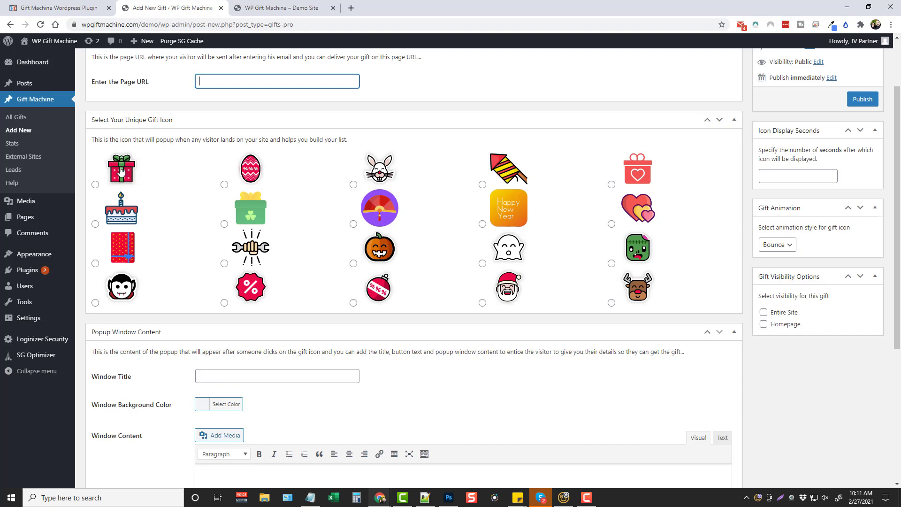
pyautogui.click(96, 185)
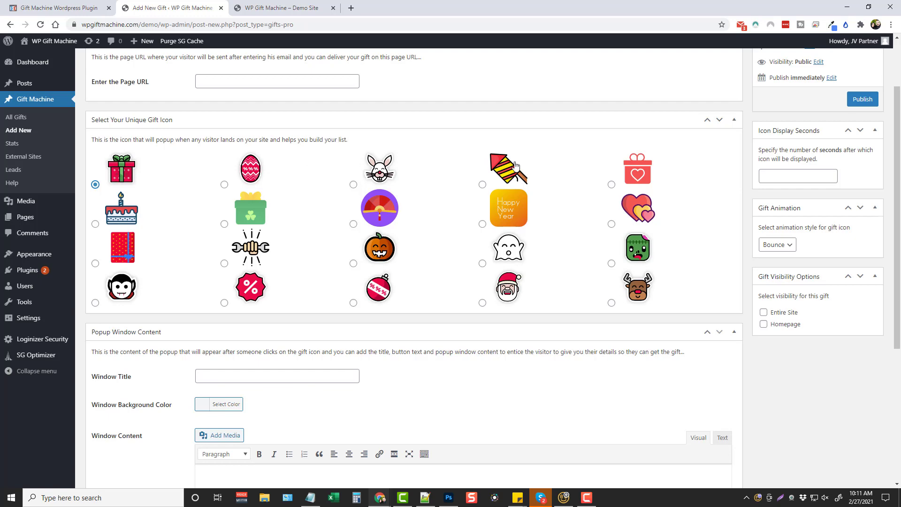
pyautogui.scroll(-5, 187, 355)
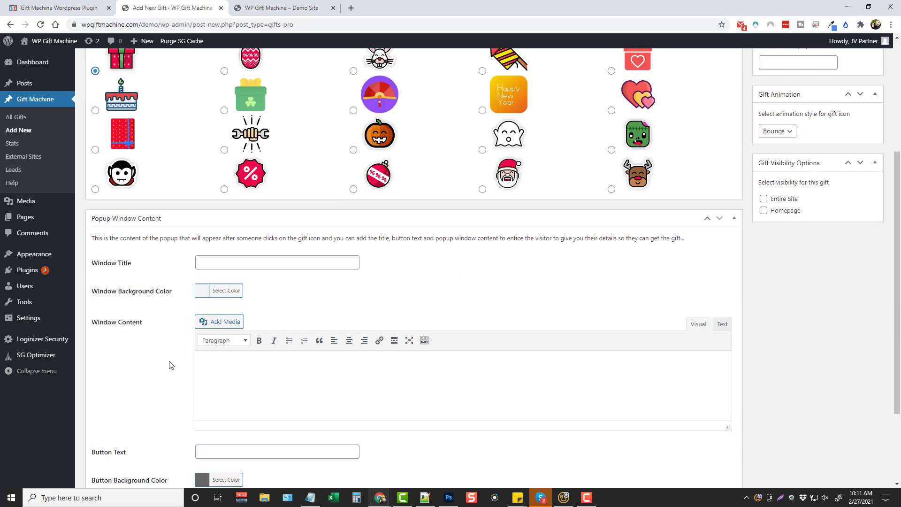
pyautogui.click(223, 151)
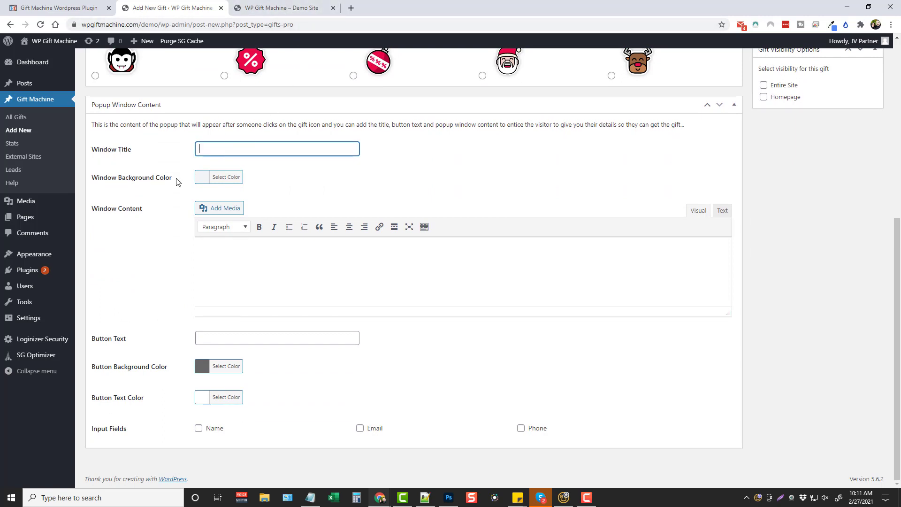
pyautogui.click(276, 8)
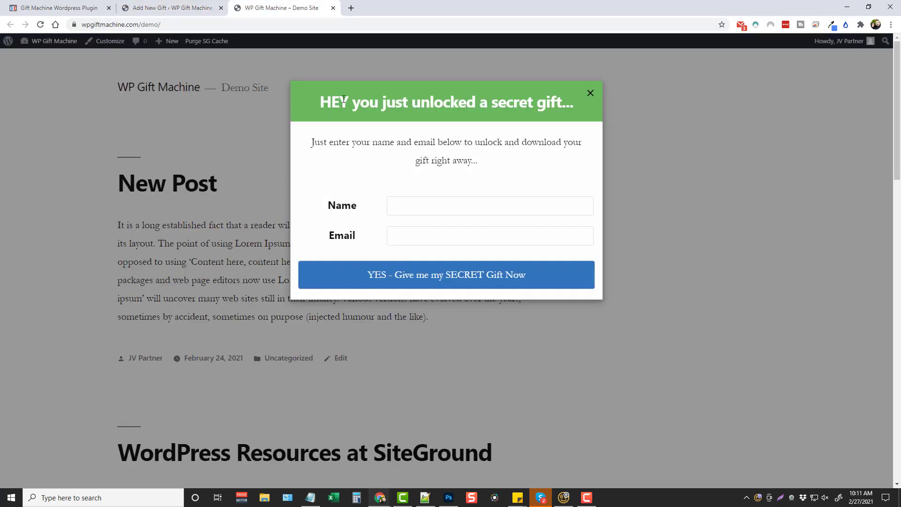
pyautogui.moveTo(323, 99); pyautogui.dragTo(573, 101)
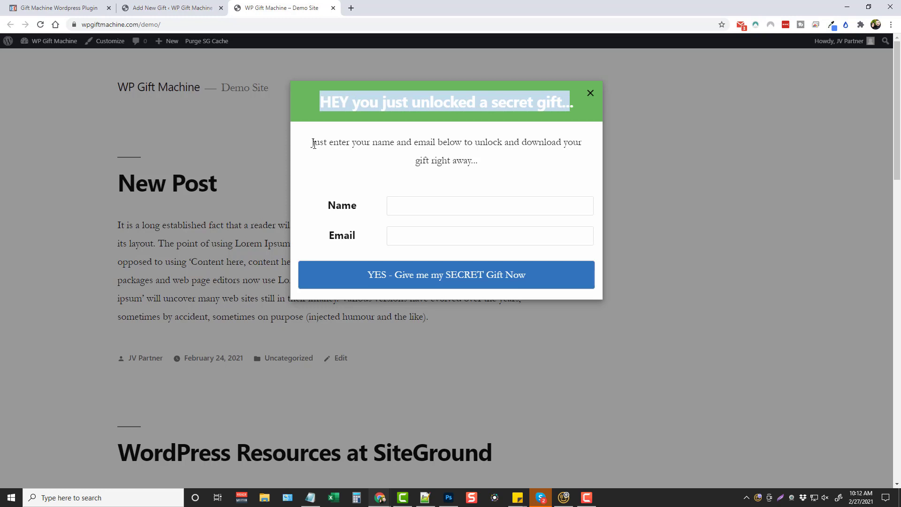
pyautogui.moveTo(314, 142); pyautogui.dragTo(493, 195)
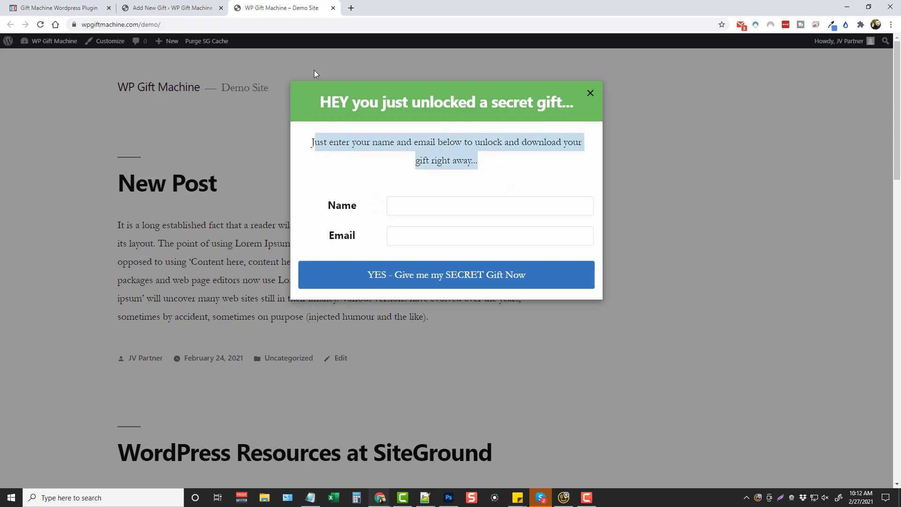
pyautogui.click(183, 6)
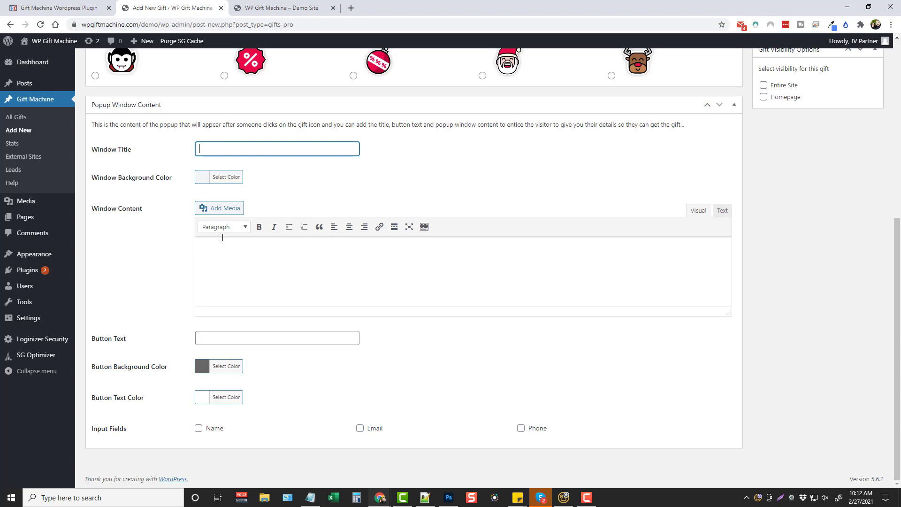
pyautogui.click(280, 8)
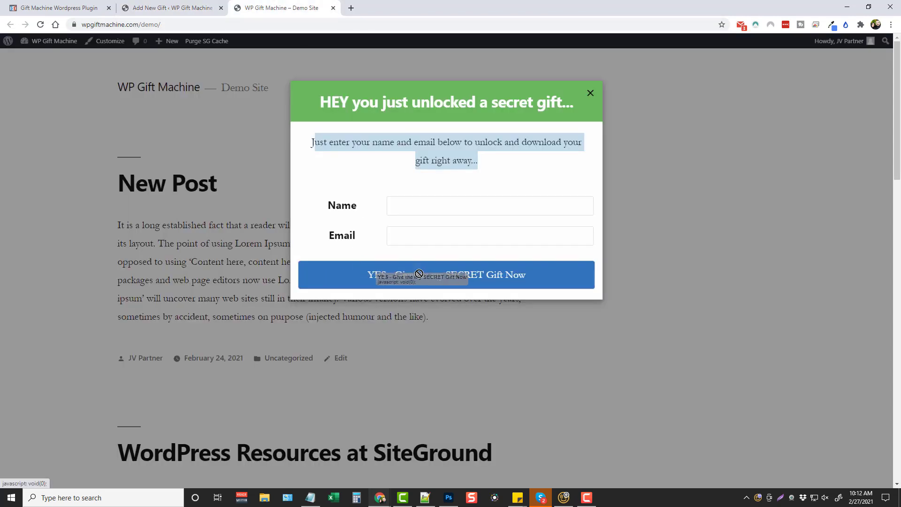
pyautogui.click(197, 8)
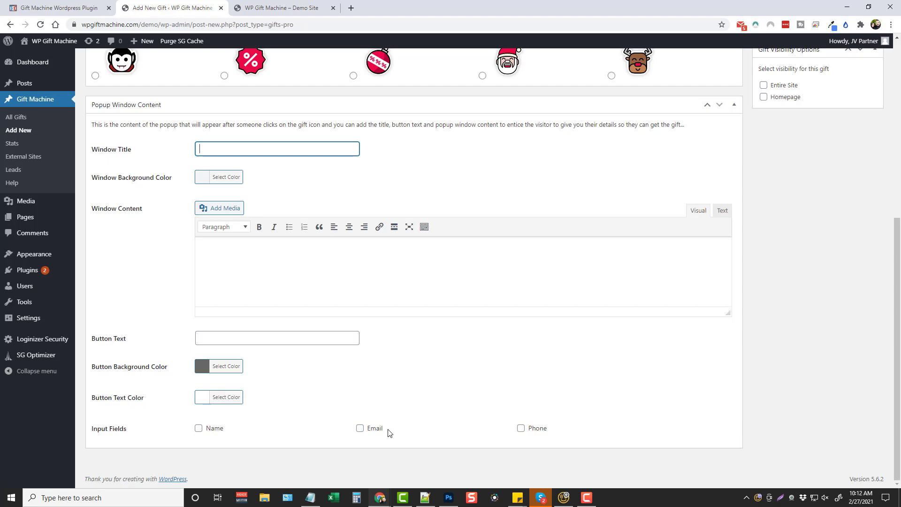
pyautogui.click(304, 10)
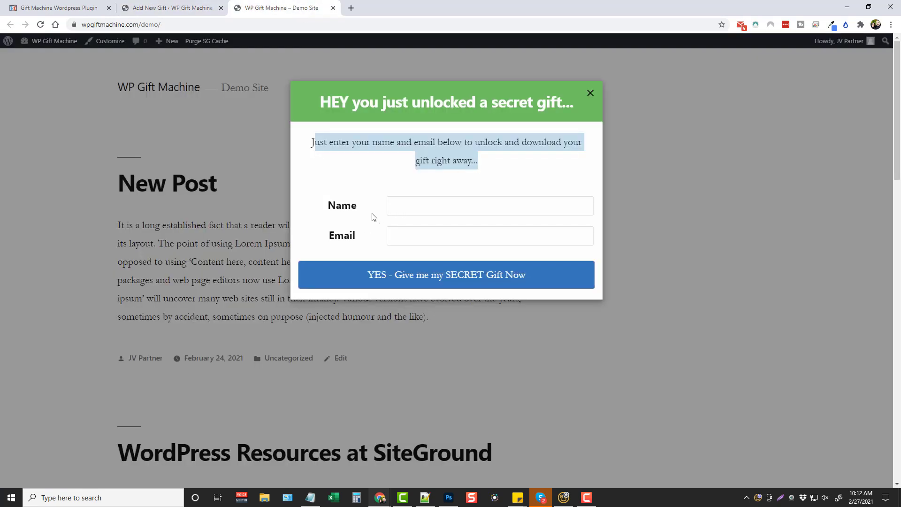
pyautogui.click(201, 11)
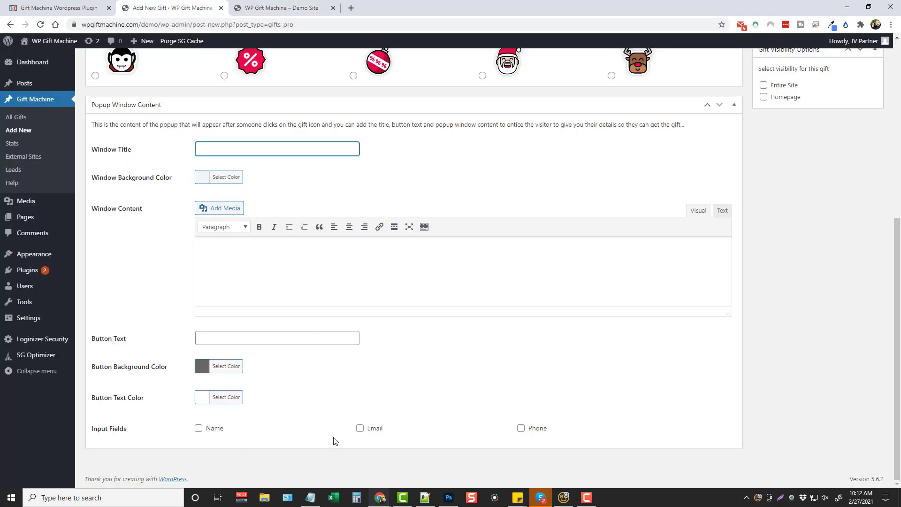
pyautogui.click(360, 429)
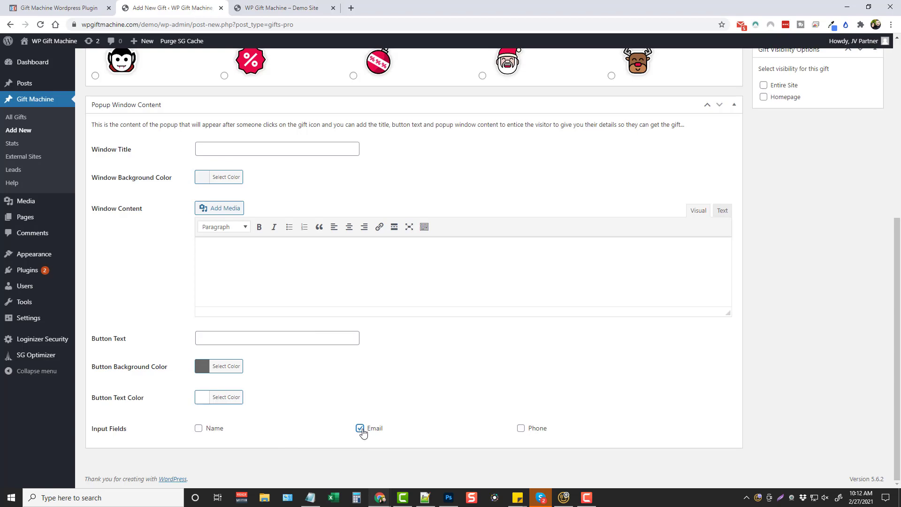
pyautogui.click(360, 428)
pyautogui.scroll(7, 788, 328)
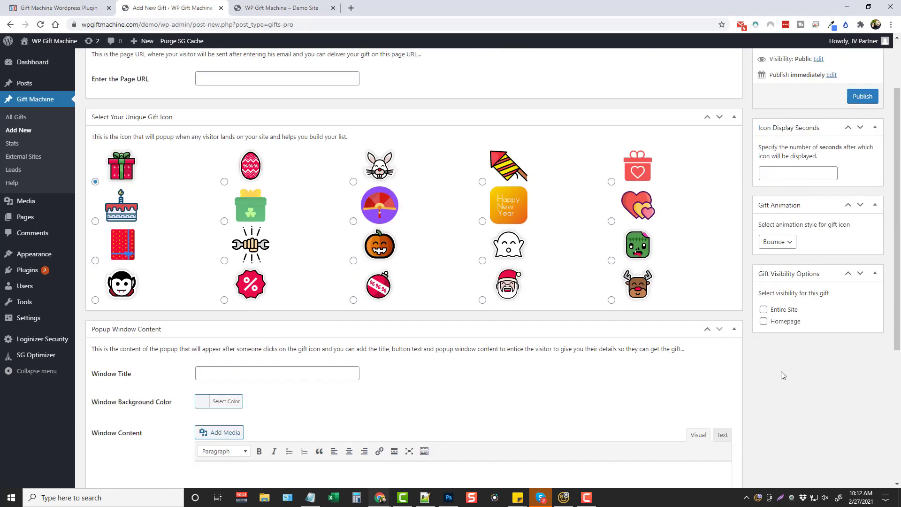
pyautogui.scroll(-2, 827, 287)
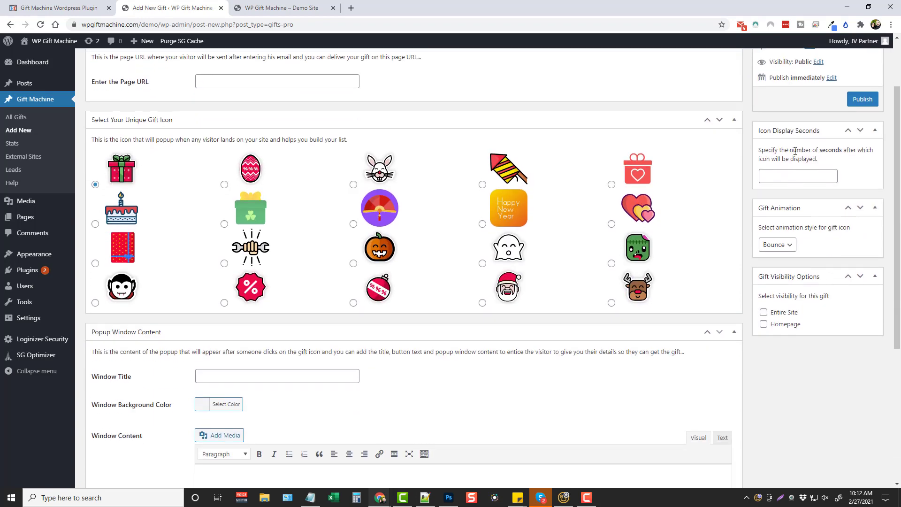
pyautogui.click(782, 175)
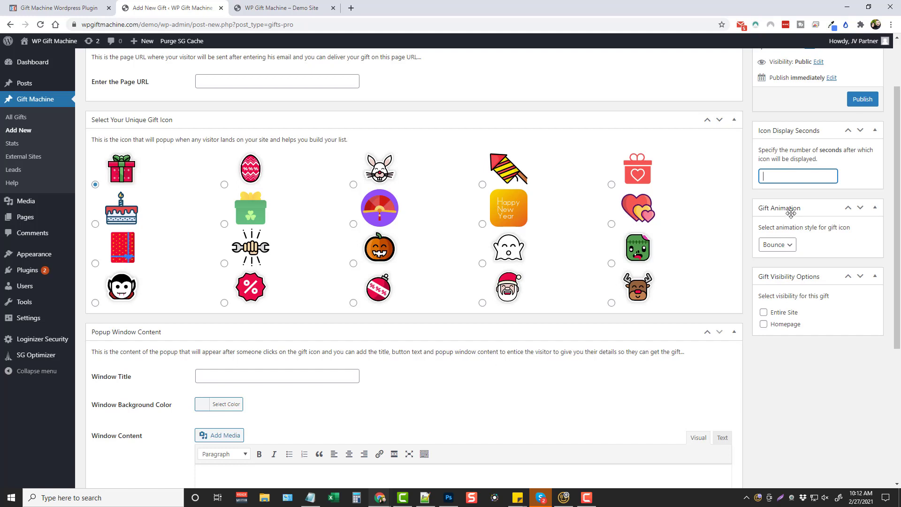
pyautogui.click(792, 243)
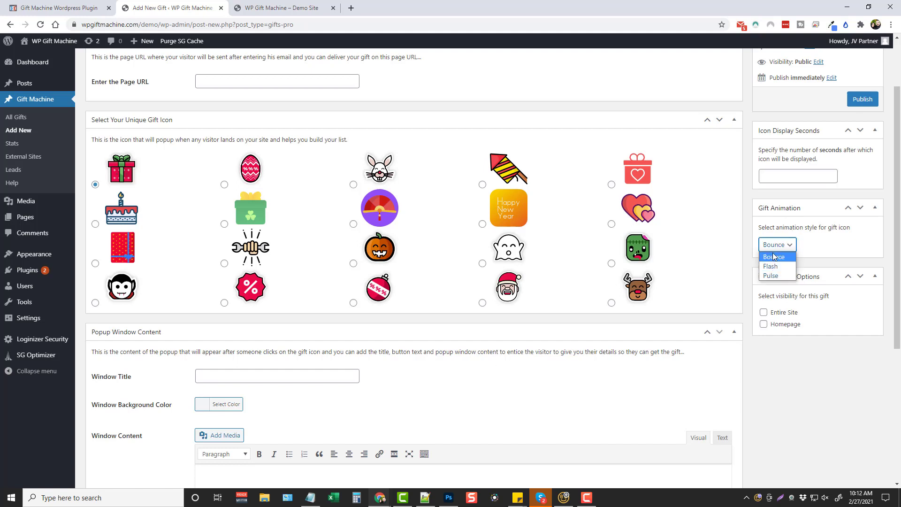
pyautogui.click(776, 256)
pyautogui.click(268, 8)
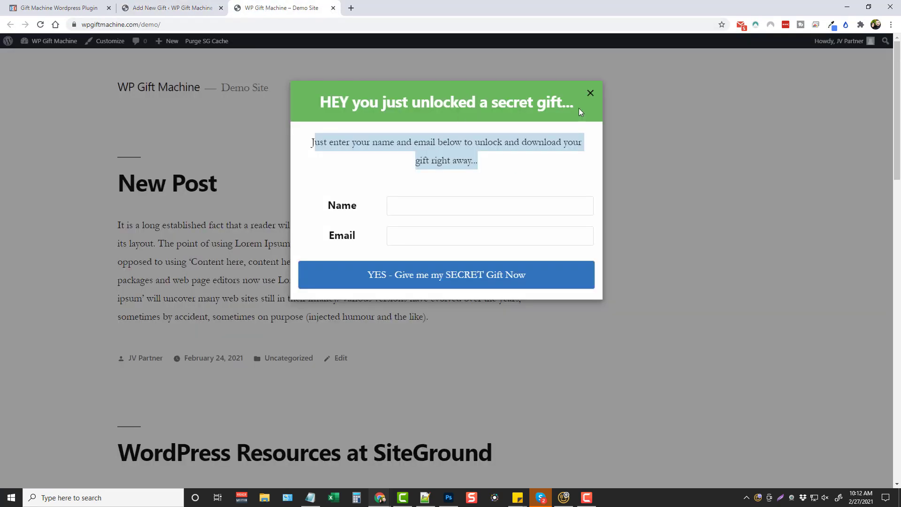
pyautogui.click(590, 94)
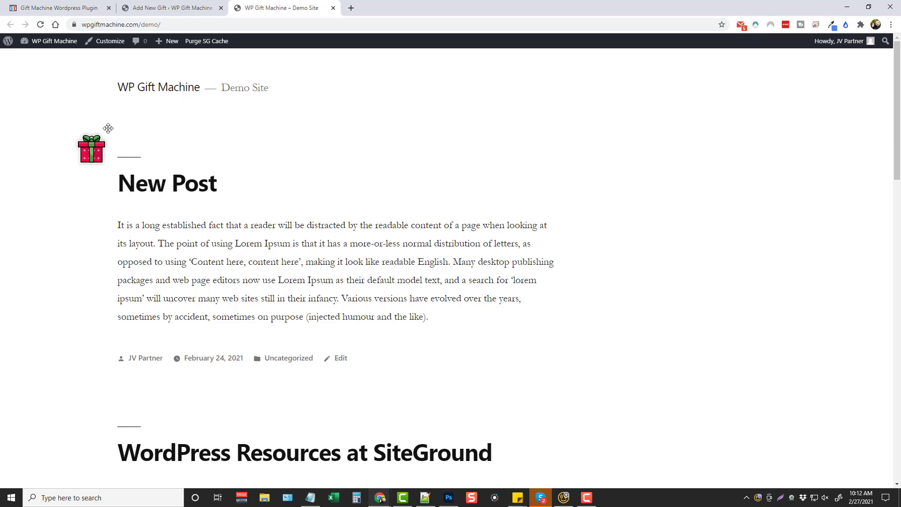
pyautogui.click(165, 9)
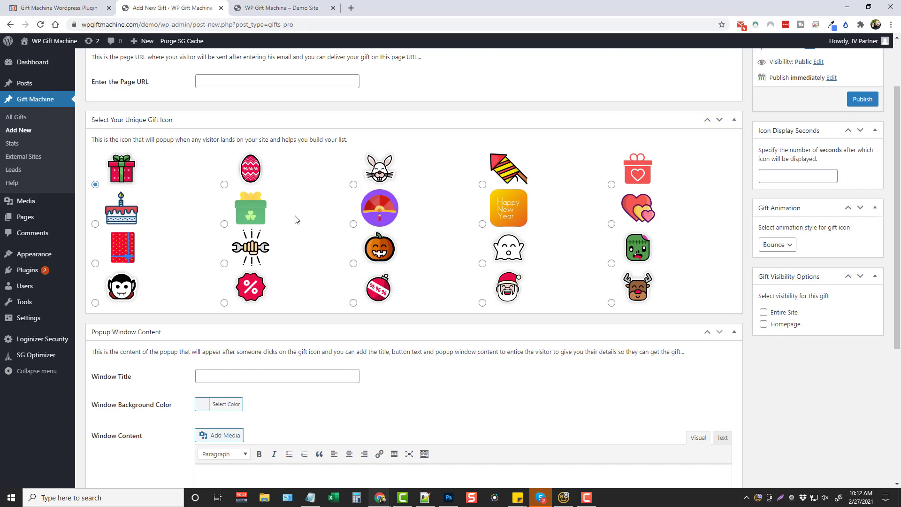
# Open Gift Machine > Stats to see 47 total leads, 6 today and 36 in 7 days.
pyautogui.scroll(2, 477, 246)
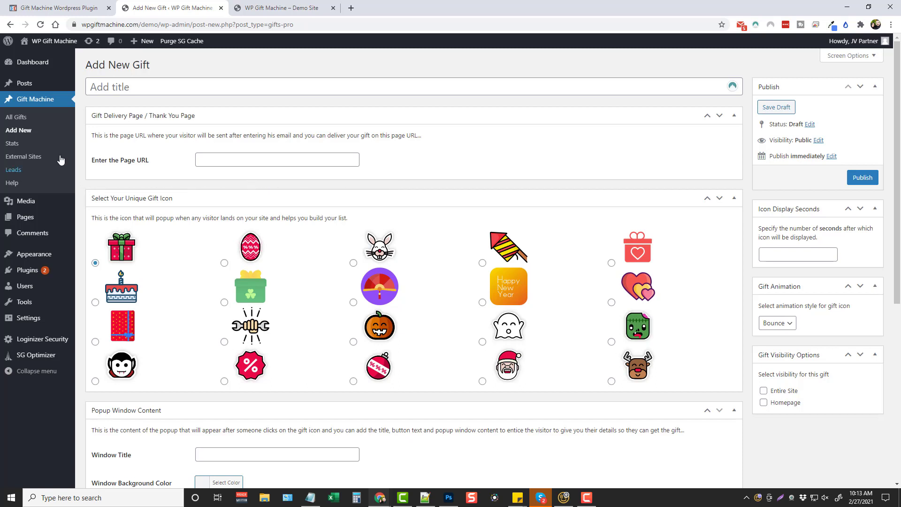
pyautogui.click(15, 146)
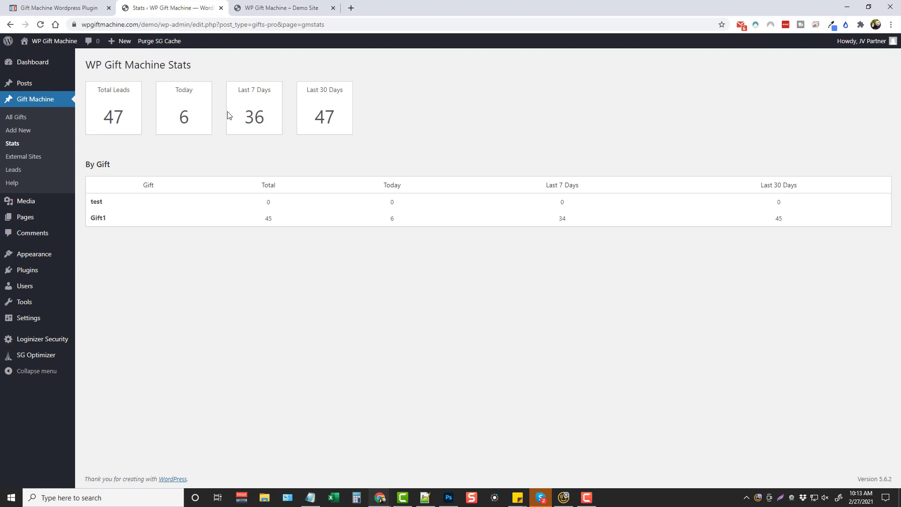
# Open Gift Machine > External Sites listing test and Gift1 with their embed codes.
pyautogui.click(18, 158)
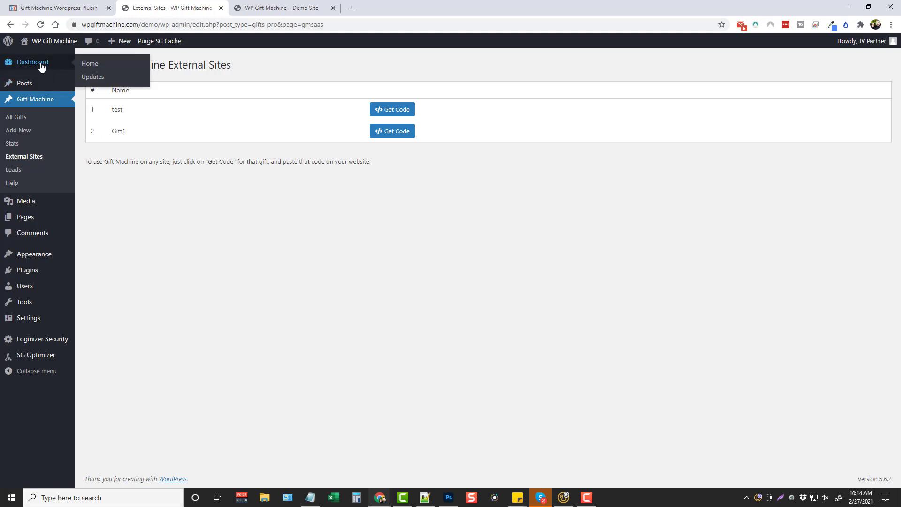
# Go via the Dashboard to Gift Machine > All Gifts, showing test at 0 leads and Gift1 at 45.
pyautogui.click(19, 62)
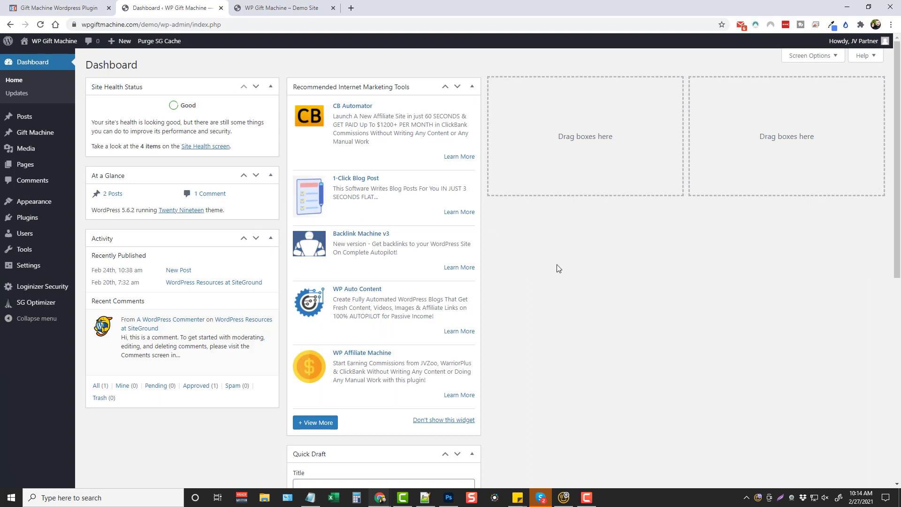
pyautogui.click(36, 132)
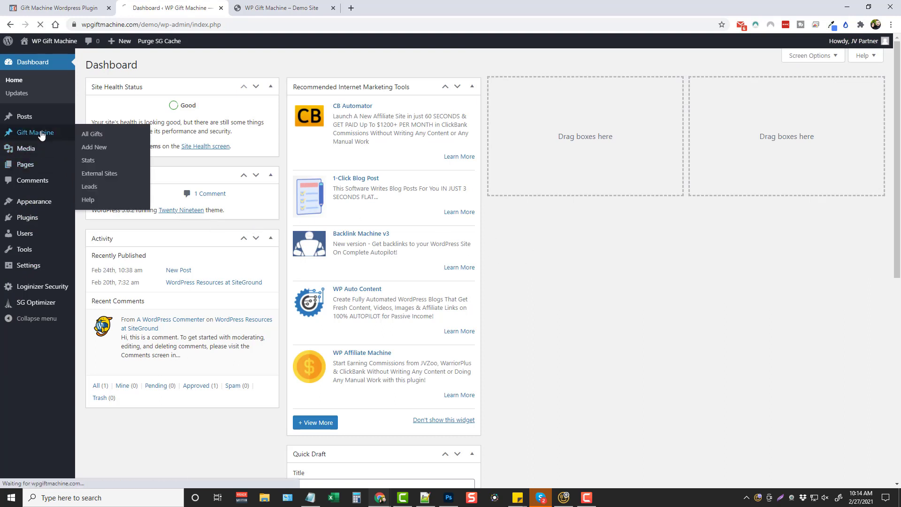